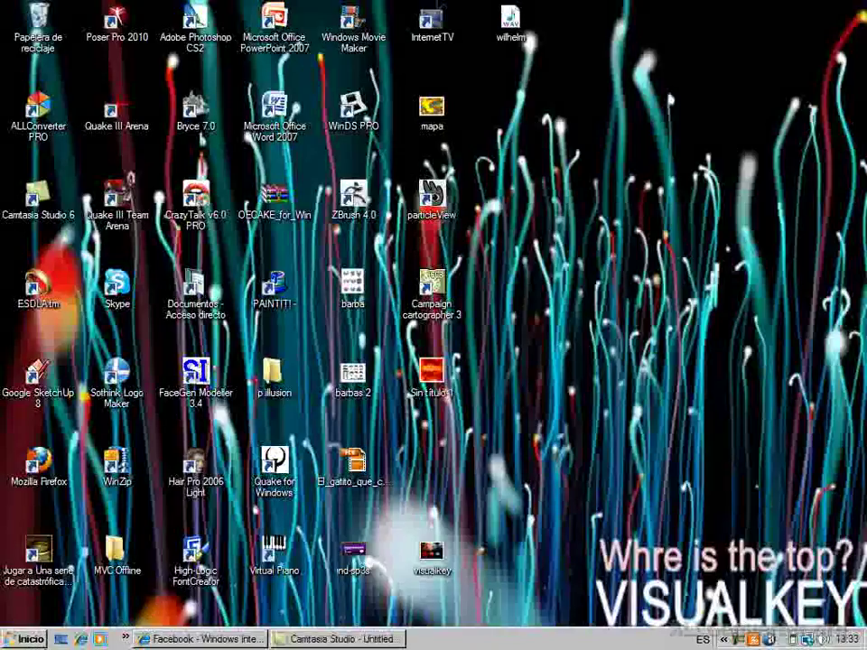
Open the folder "programa maravilloso para crear elementos de fantasia" in Documentos
left_click(36, 641)
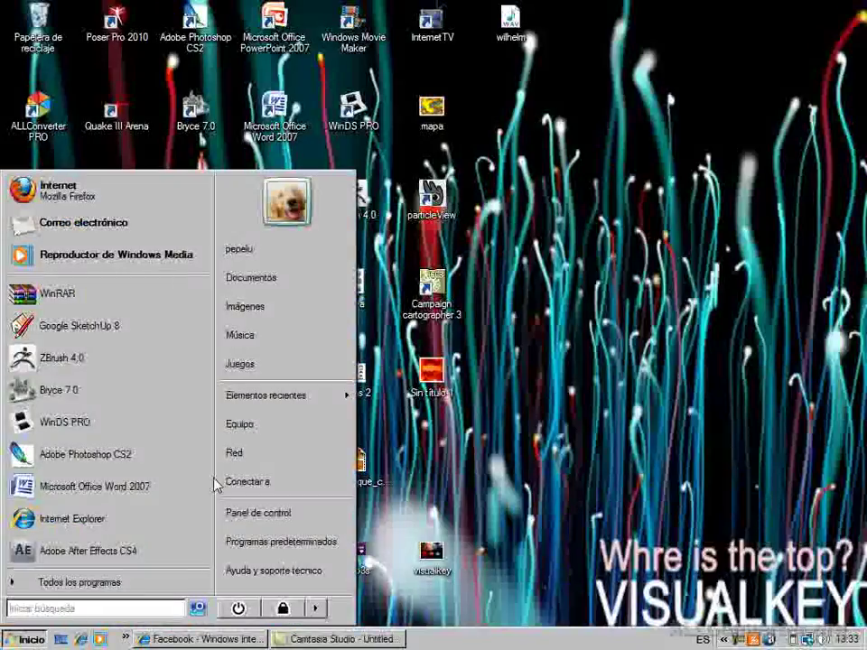
left_click(271, 279)
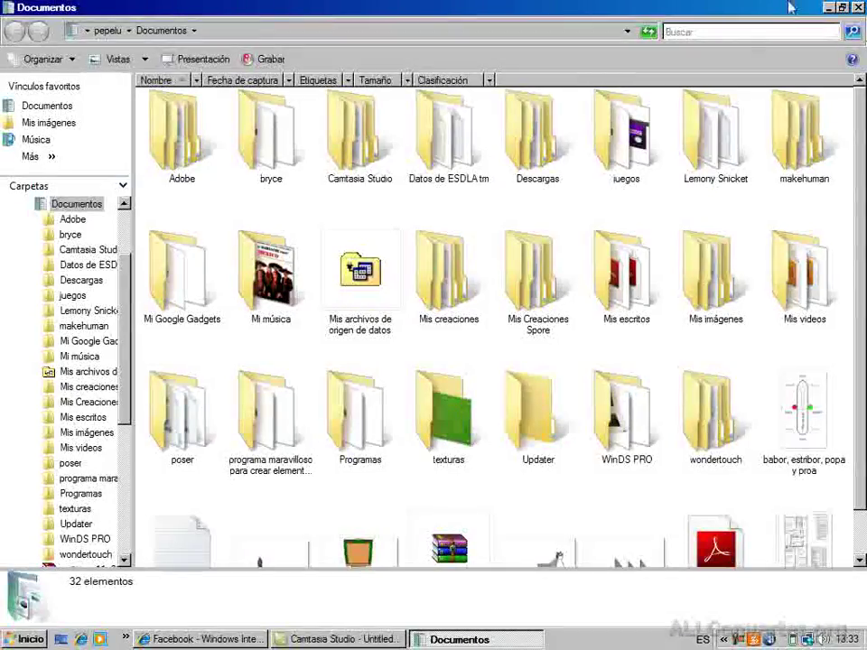
scroll(858, 189, "down", 2)
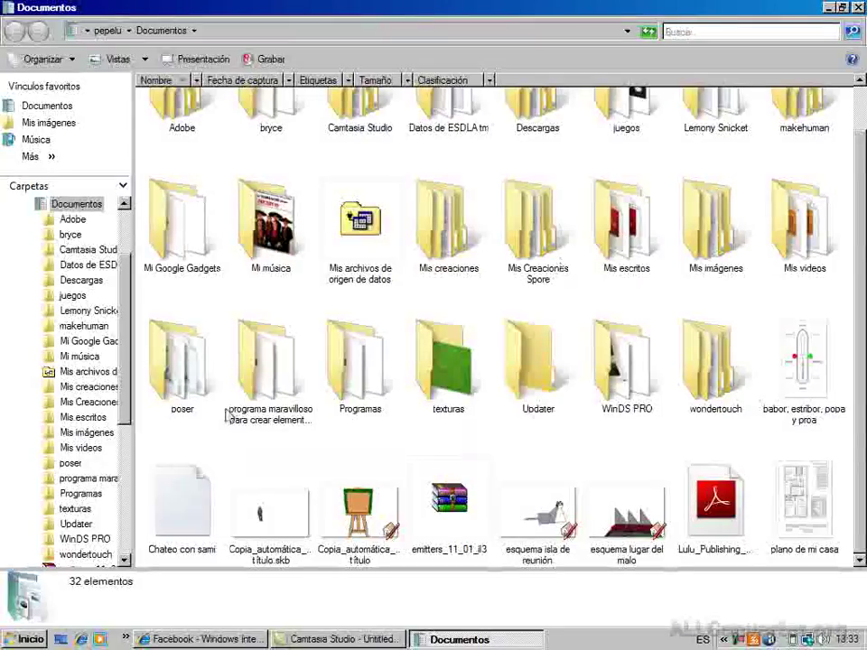
left_click(289, 384)
double_click(289, 384)
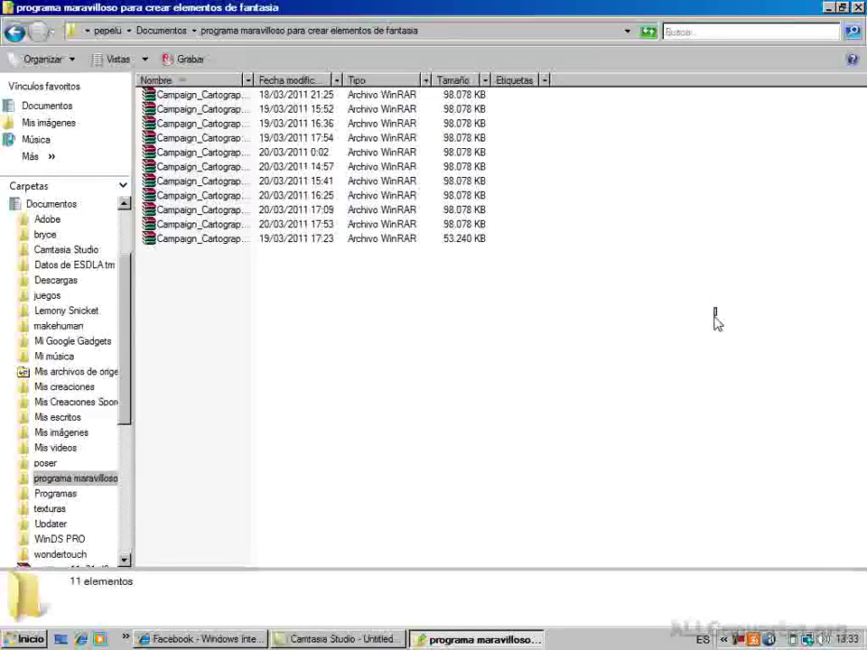
Open the part01 Campaign Cartographer 3 archive in WinRAR and view the contents of its CC3 folder
left_click(230, 94)
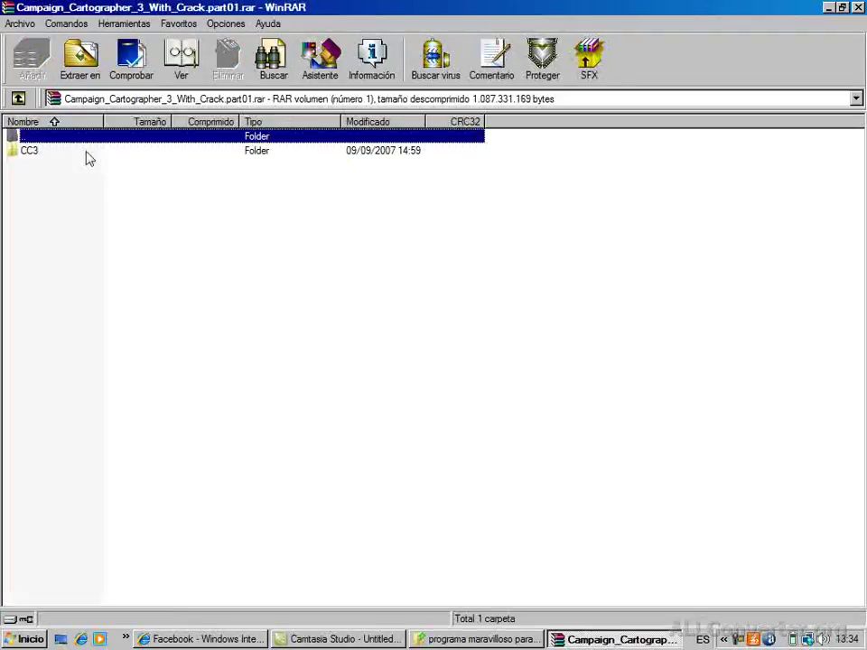
double_click(29, 154)
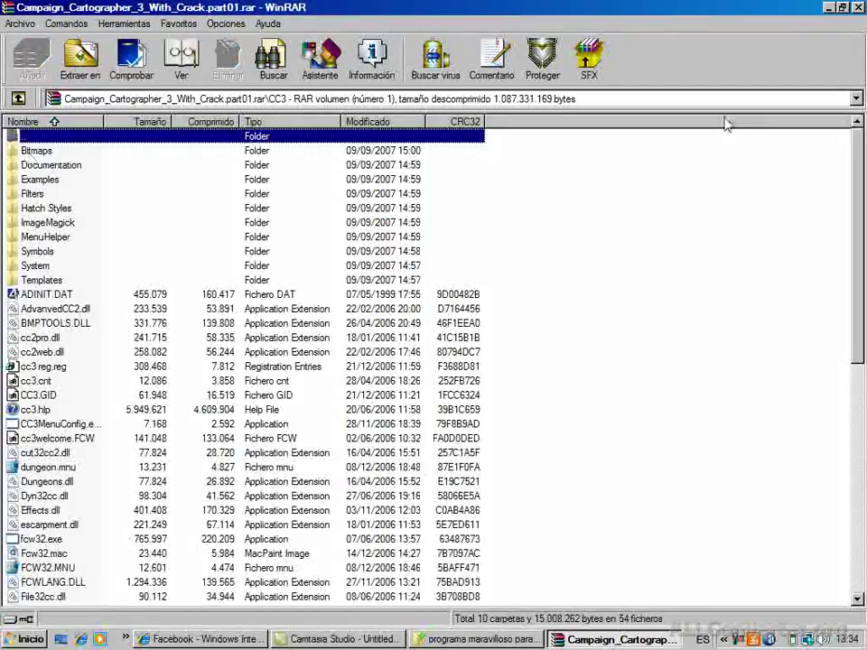
left_click(508, 163)
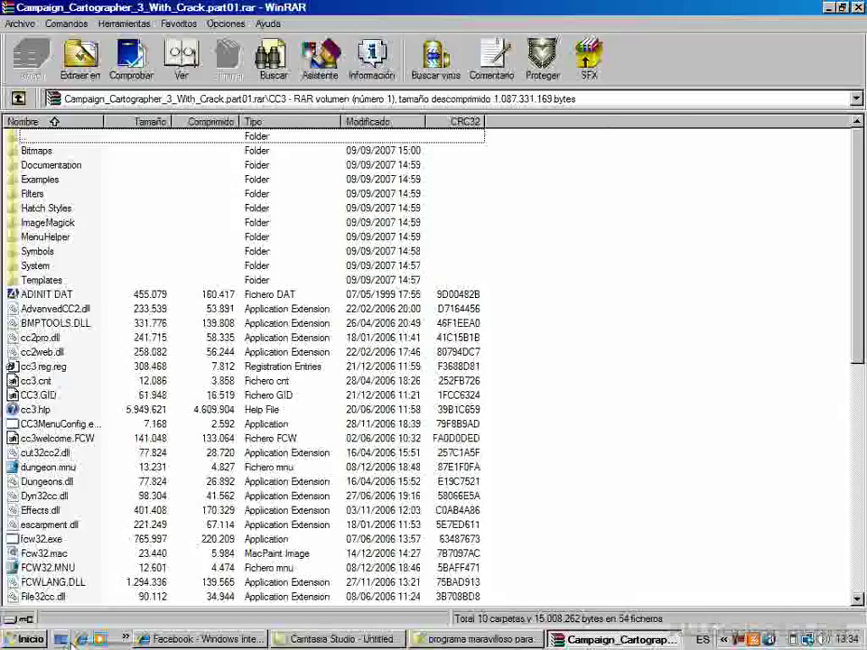
Open the ProFantasy folder inside Archivos de programa on the Acer (C:) drive in a new window
left_click(32, 638)
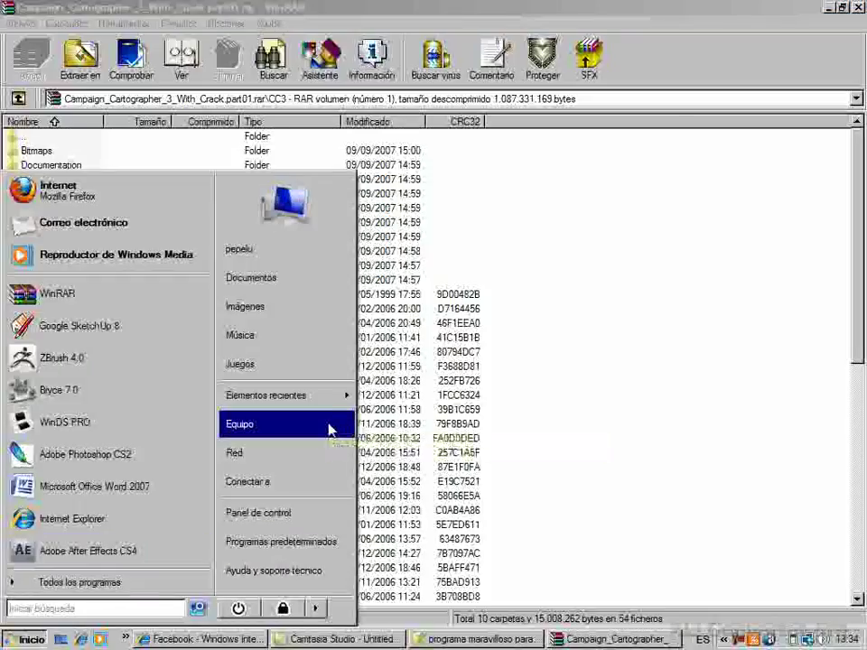
left_click(330, 430)
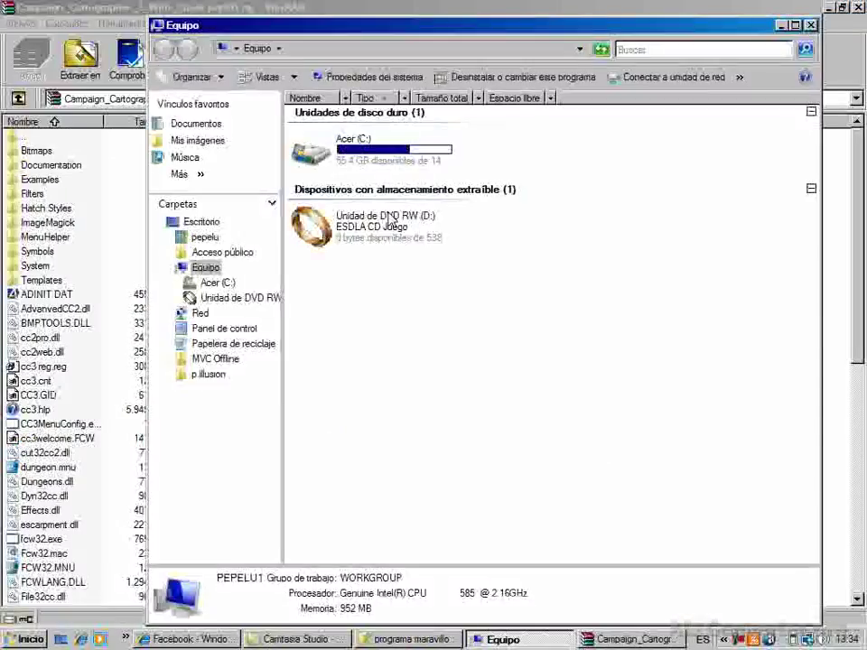
double_click(354, 143)
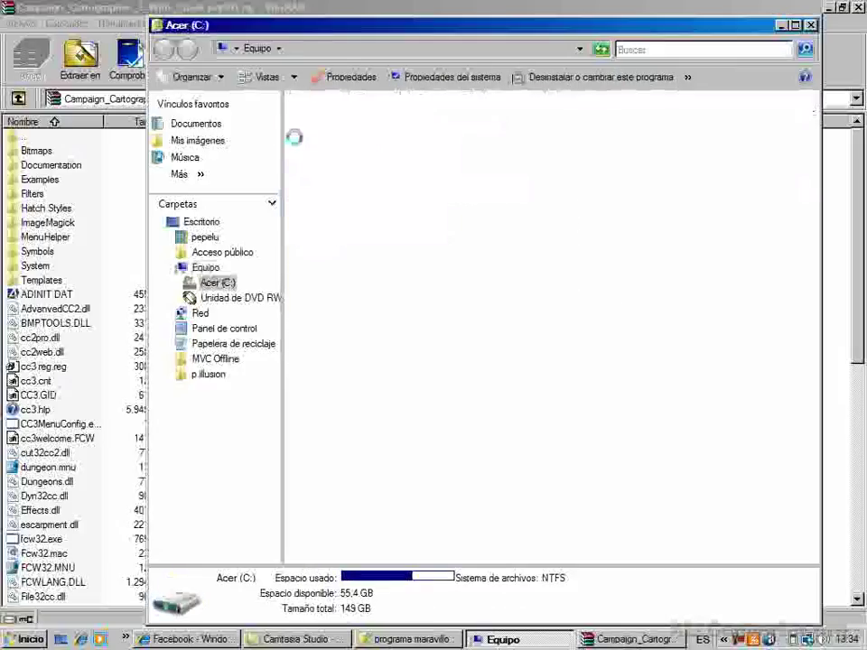
double_click(330, 142)
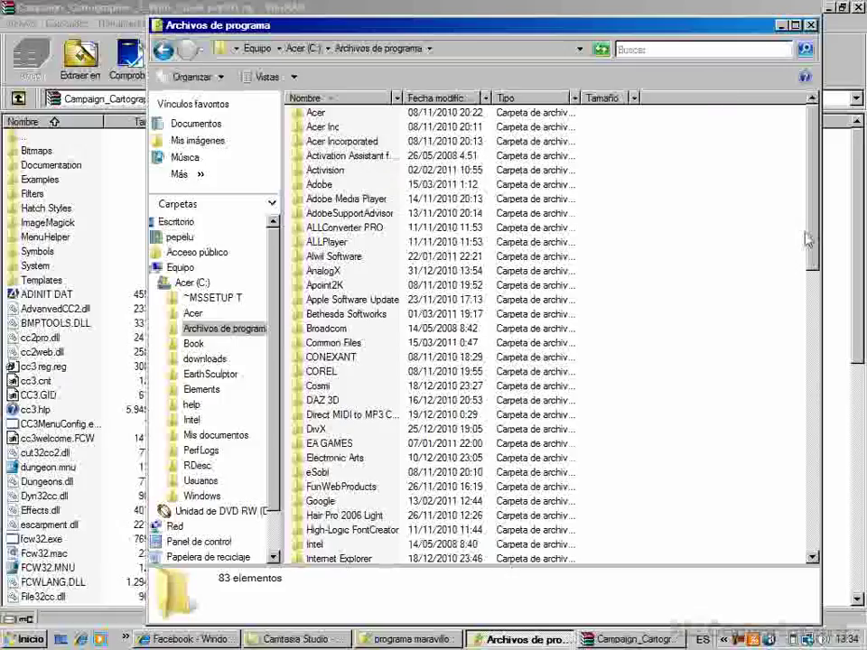
key("p")
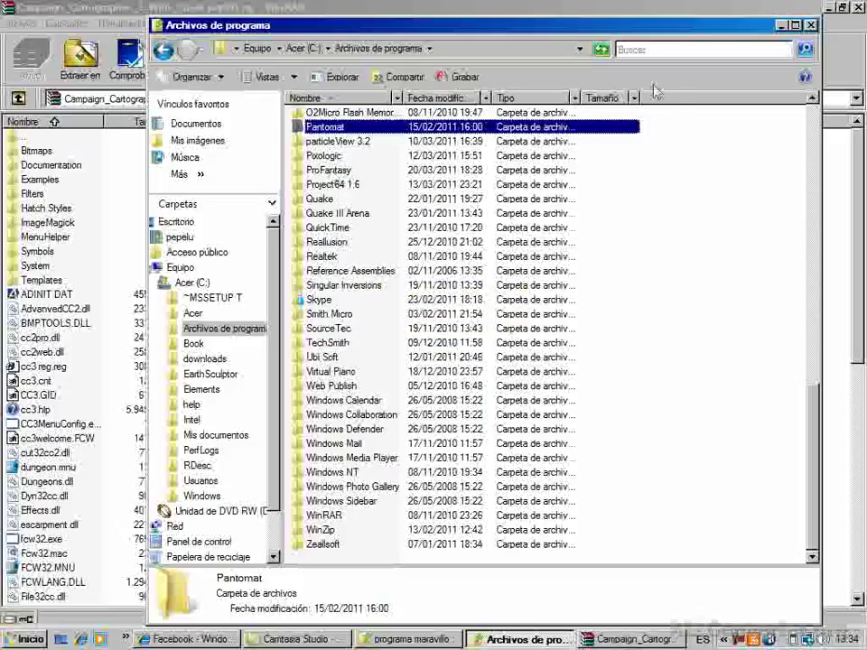
double_click(343, 171)
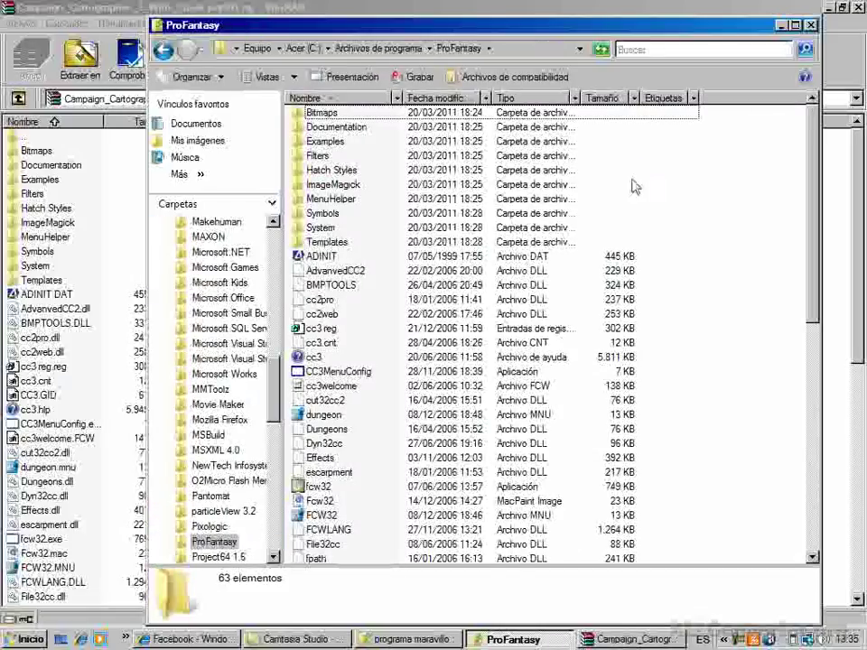
Select all files and folders in the archive's CC3 folder, return to the ProFantasy folder, and close WinRAR
left_click(848, 242)
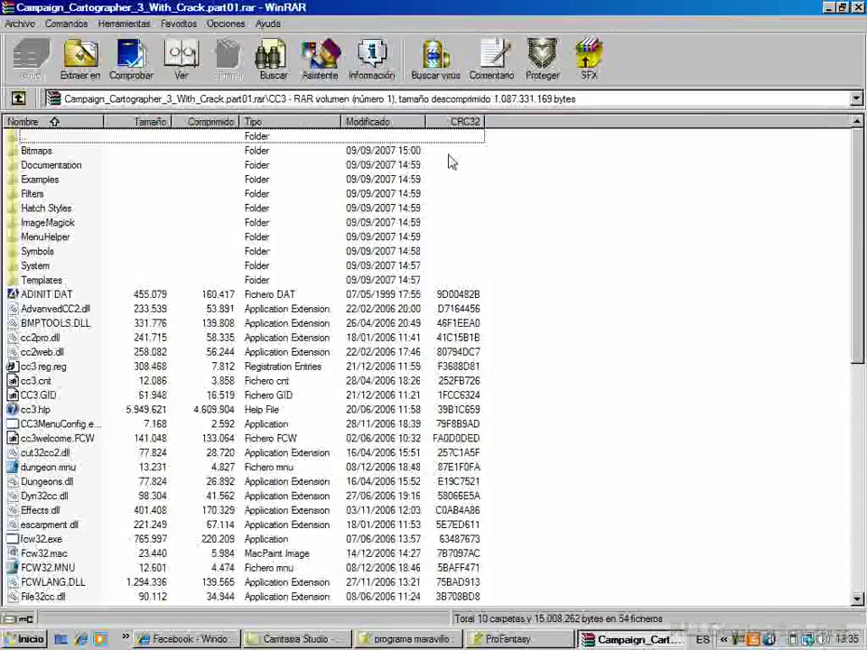
left_click_drag(504, 162, 469, 603)
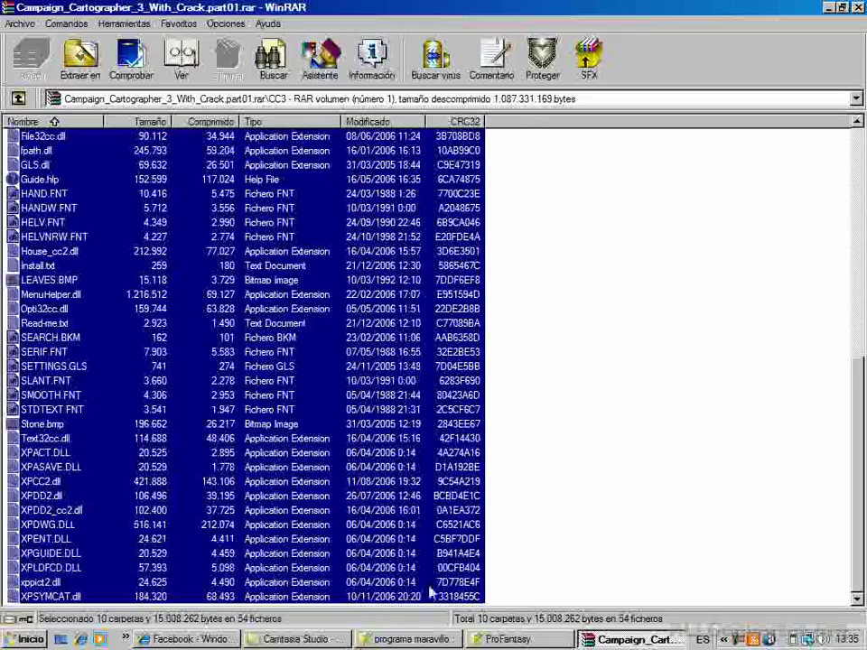
left_click(509, 640)
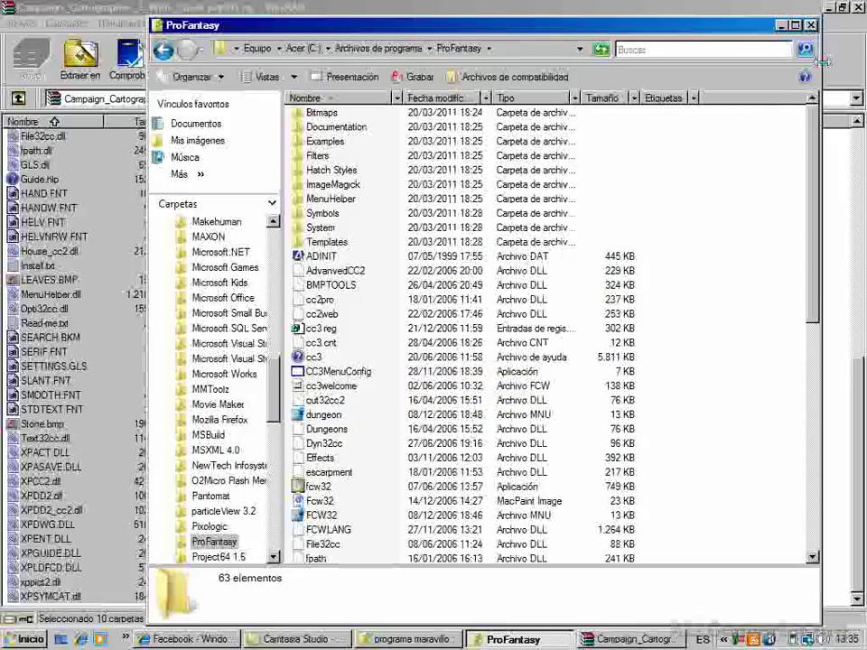
left_click(858, 7)
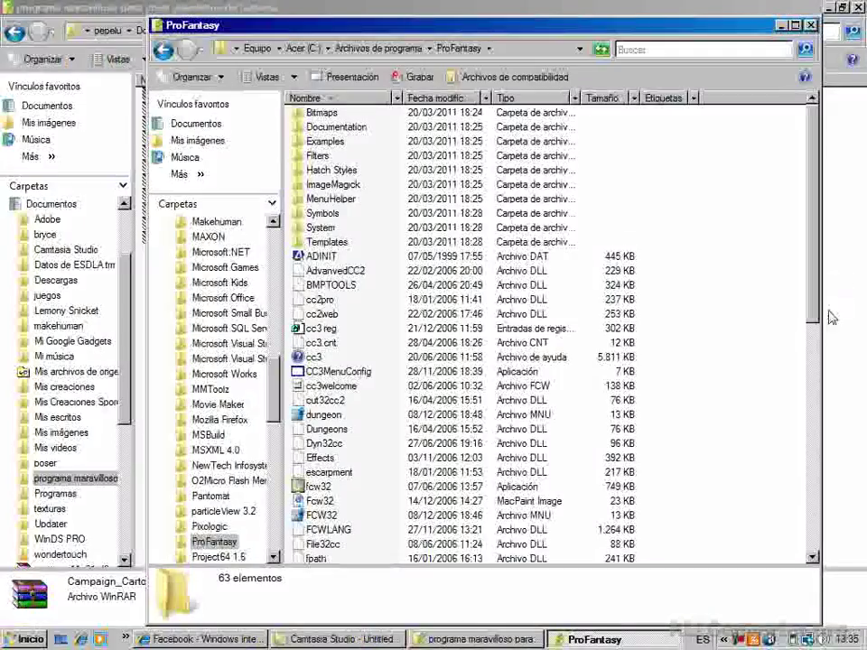
Review the files in the ProFantasy folder, and close both open folder windows
scroll(811, 427, "down", 2)
scroll(811, 426, "down", 1)
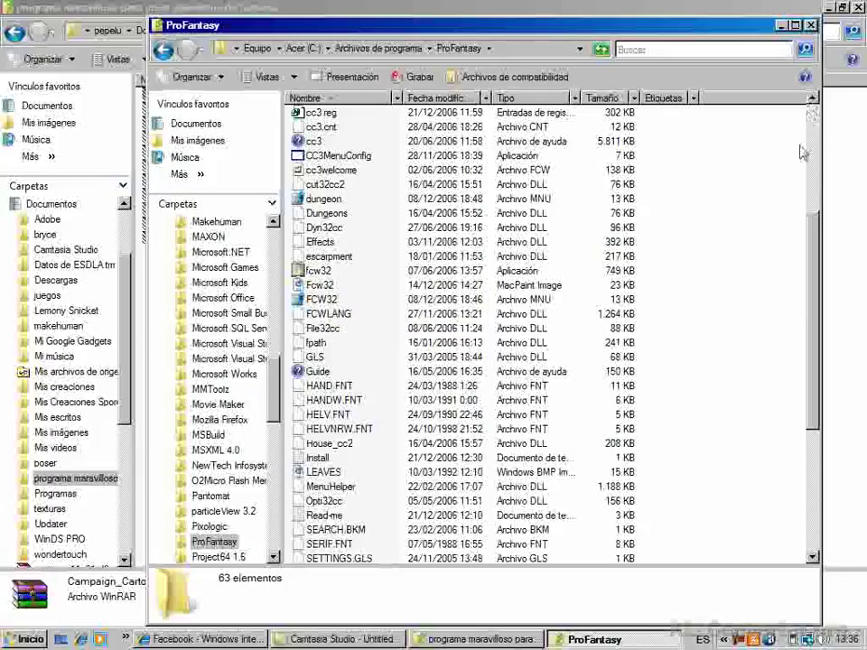
left_click(810, 25)
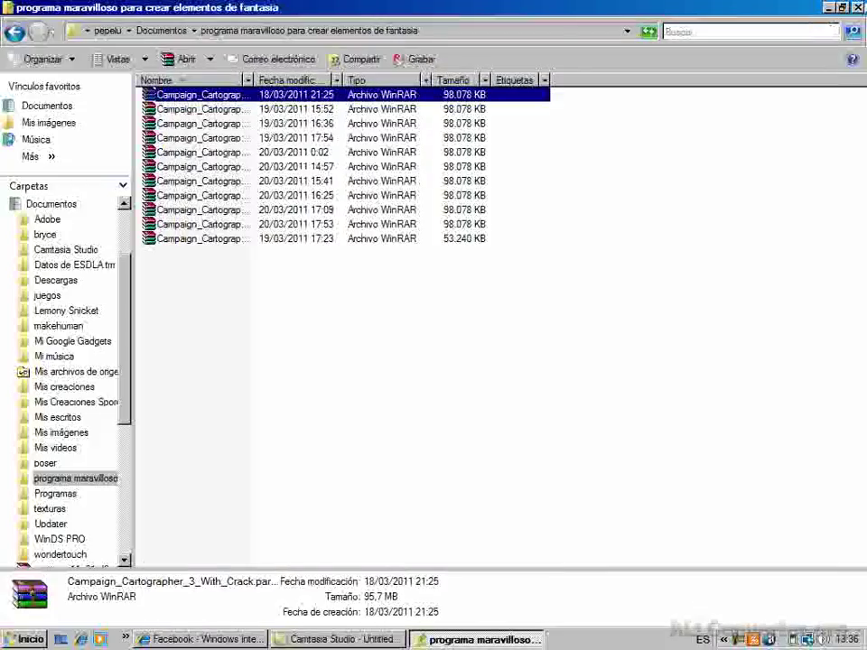
left_click(857, 8)
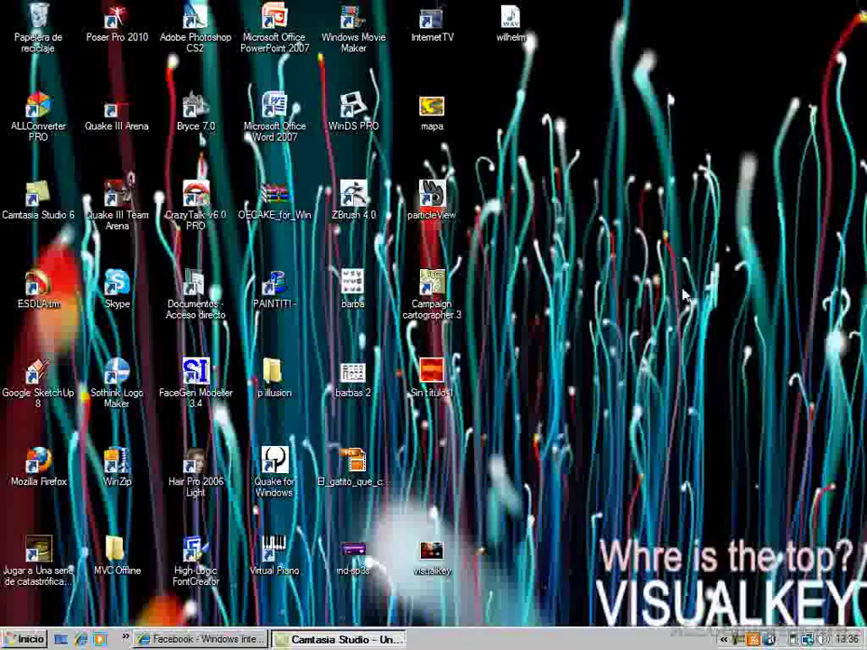
Launch Campaign Cartographer 3 from the desktop and dismiss the Tip of the Day
left_click(576, 422)
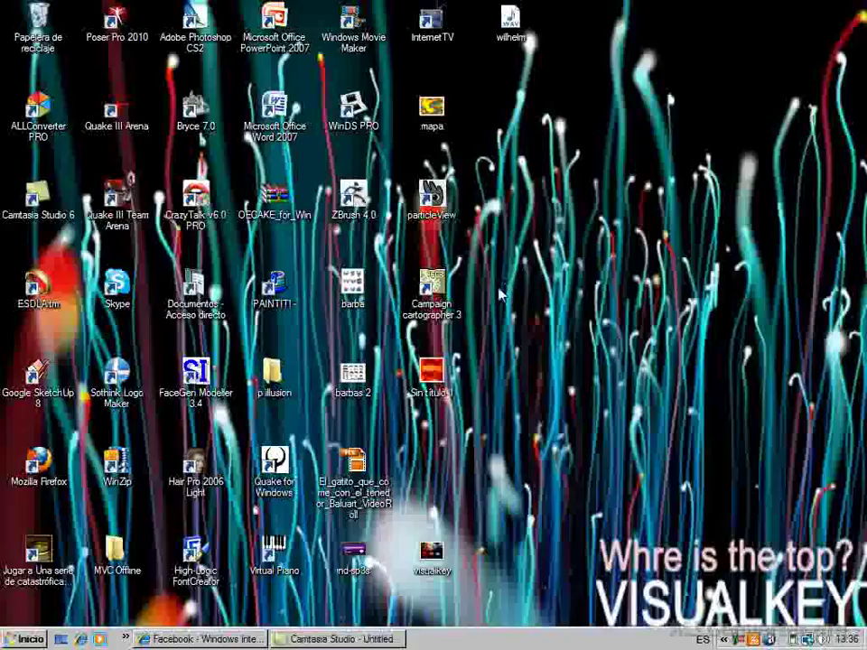
double_click(430, 302)
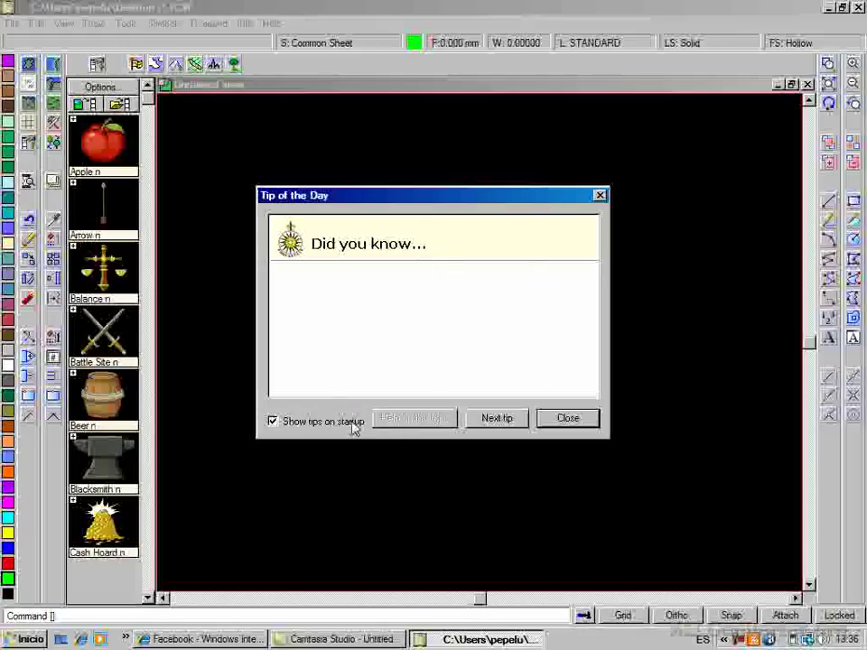
left_click(569, 419)
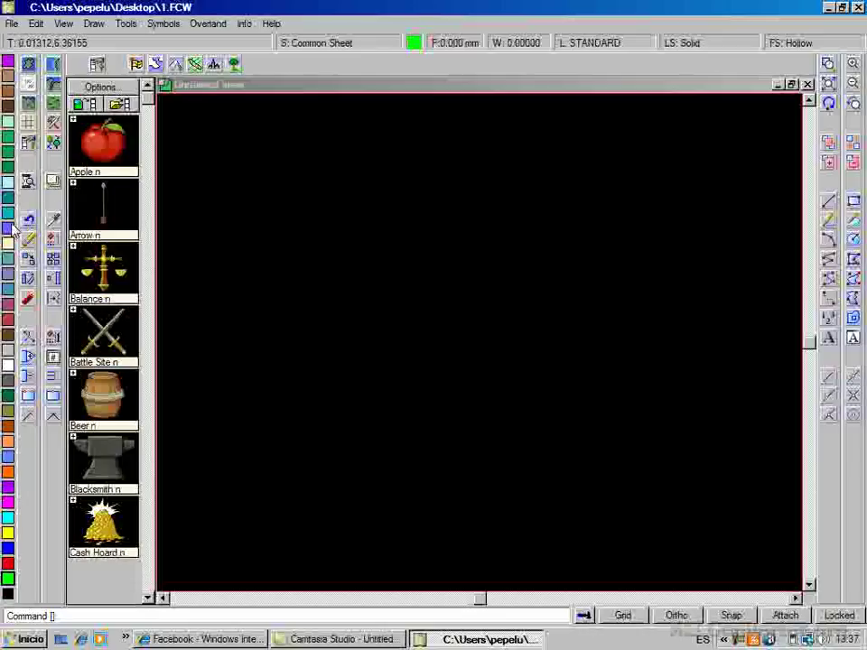
Examine the colour, line style and fill style options one after another, closing each dialog without changes
left_click(413, 44)
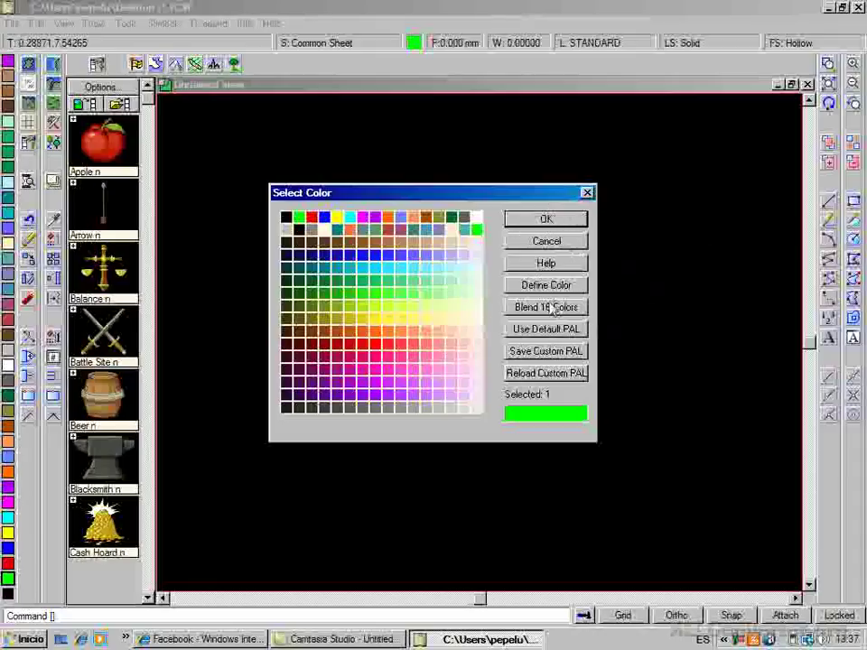
left_click(587, 193)
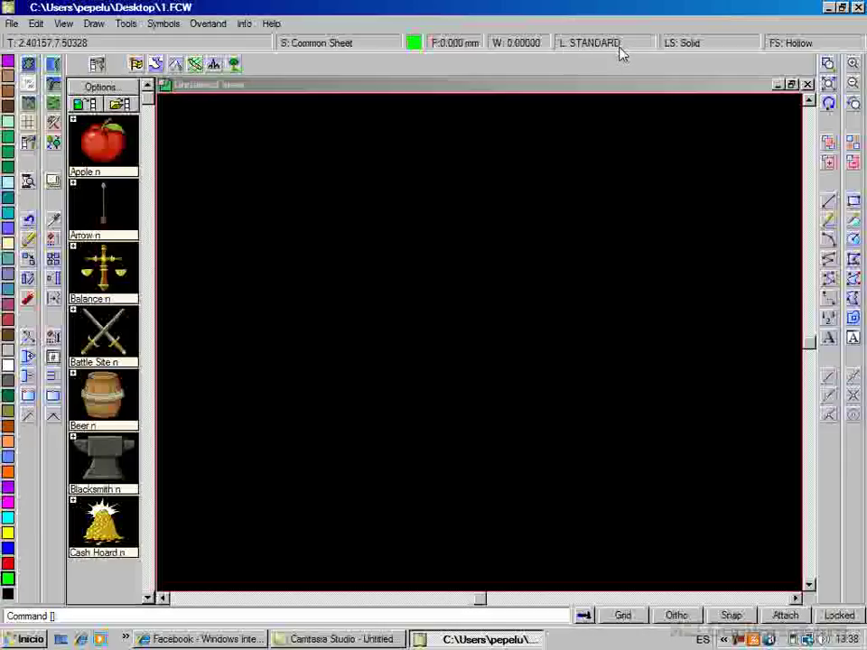
left_click(707, 50)
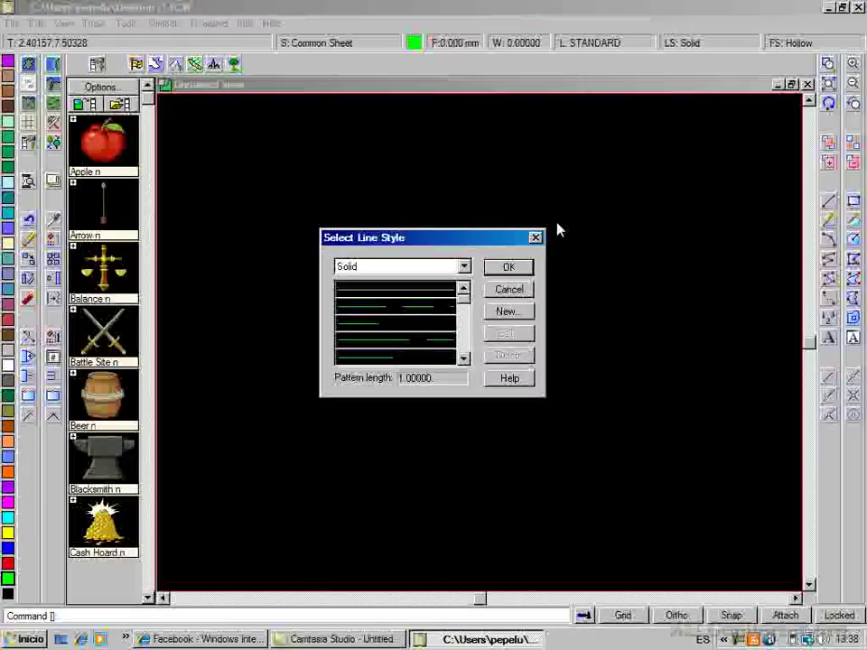
left_click(535, 239)
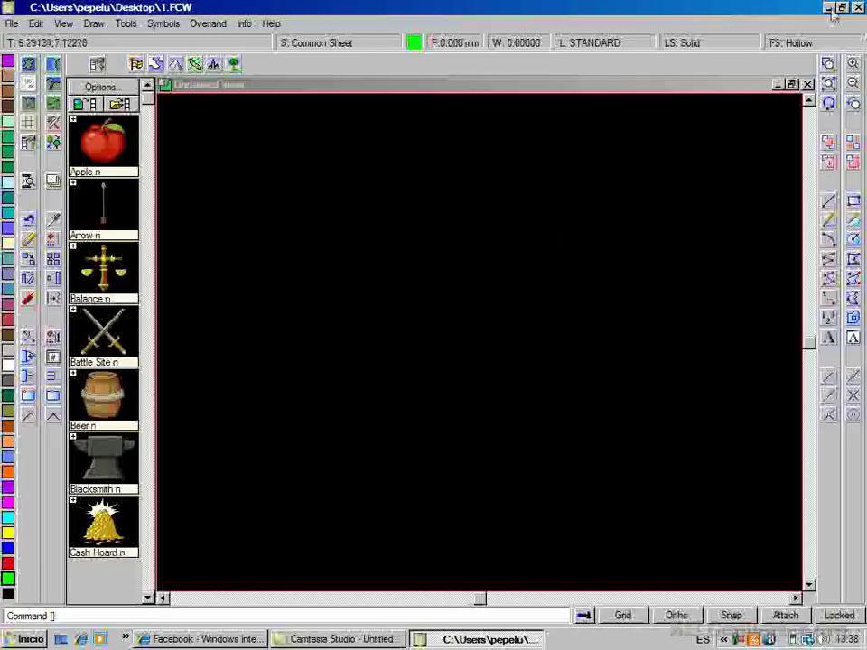
left_click(784, 44)
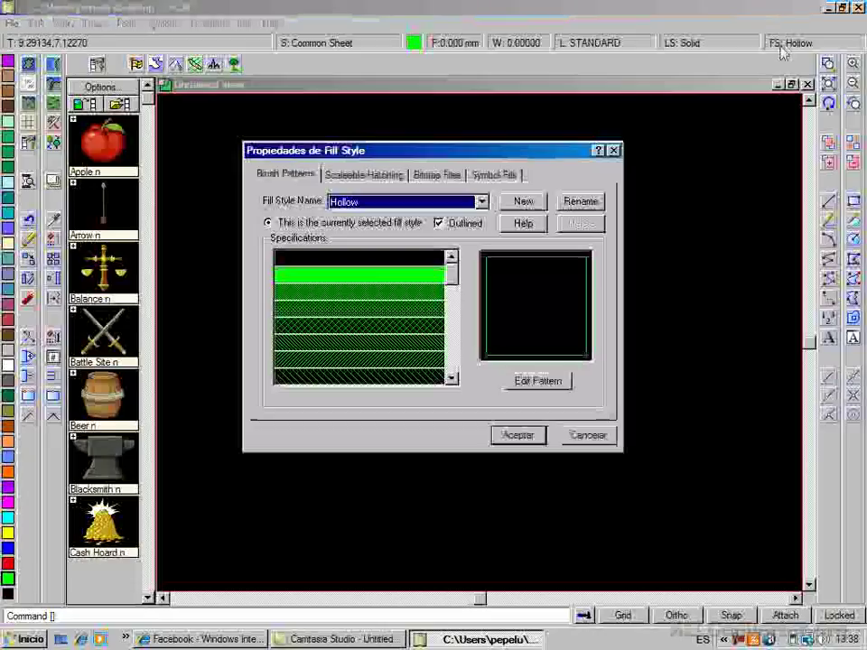
left_click(615, 151)
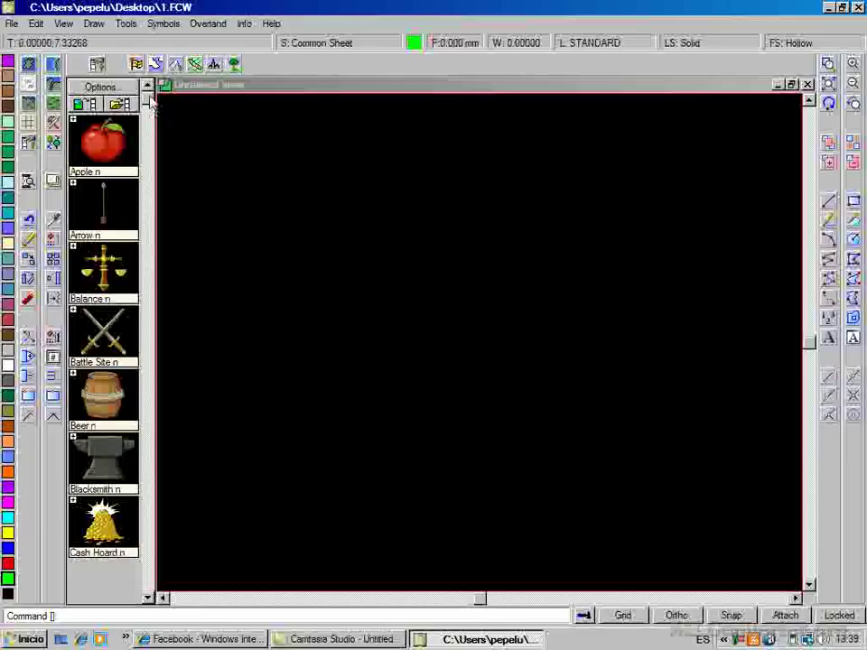
Browse through the symbol catalog's mountains, icebergs, lighthouses and reefs, and return to its first symbols
left_click(149, 209)
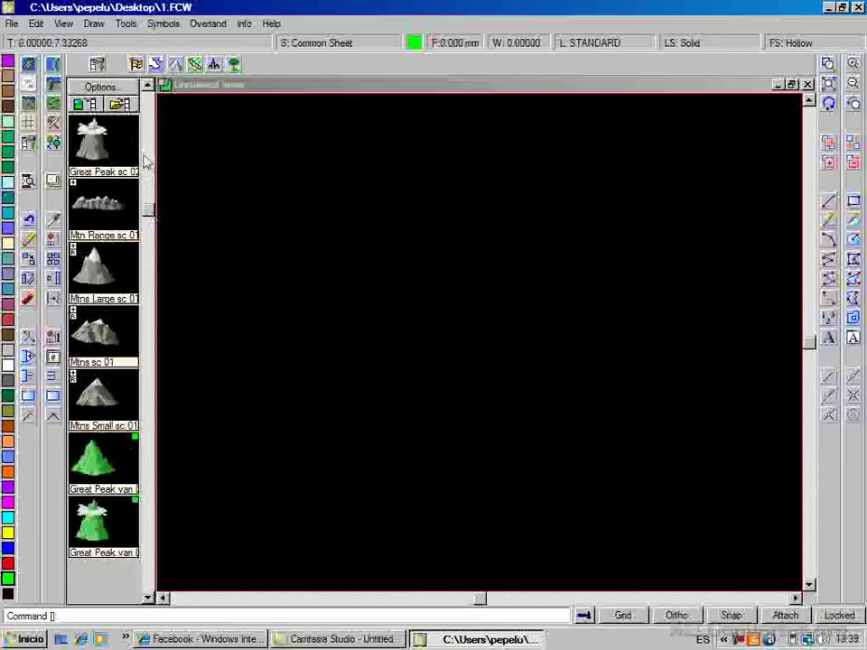
left_click(147, 90)
scroll(149, 97, "up", 10)
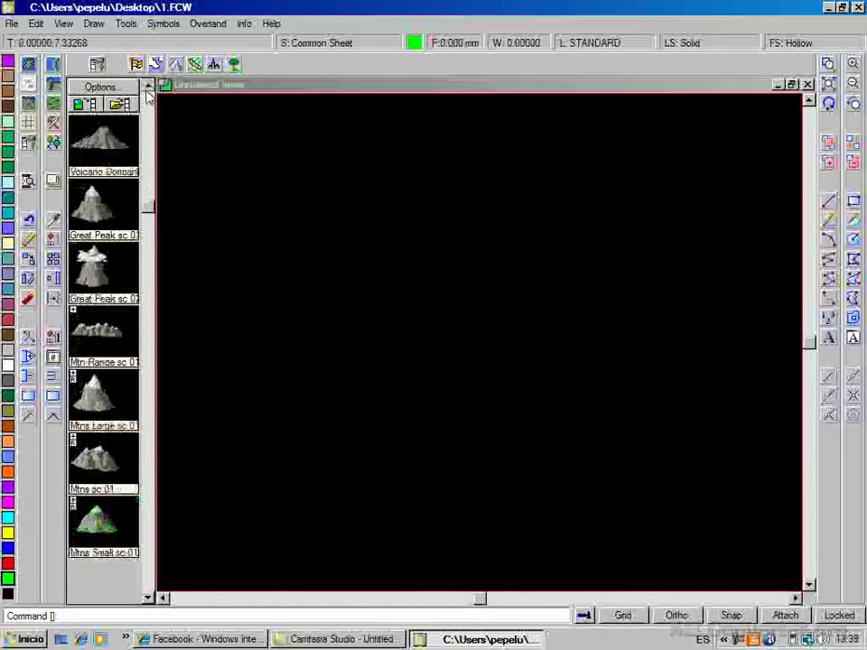
scroll(146, 92, "up", 15)
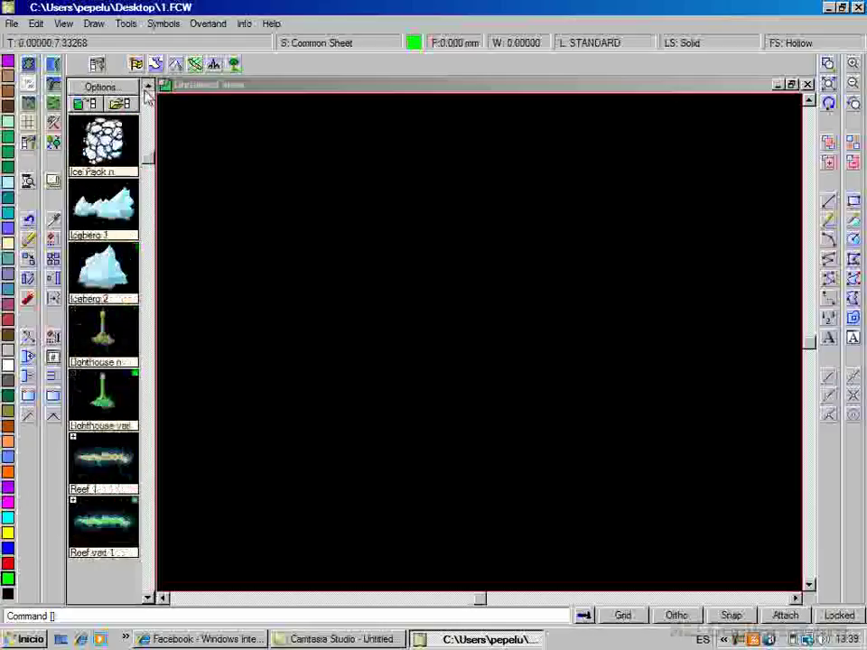
scroll(147, 91, "up", 6)
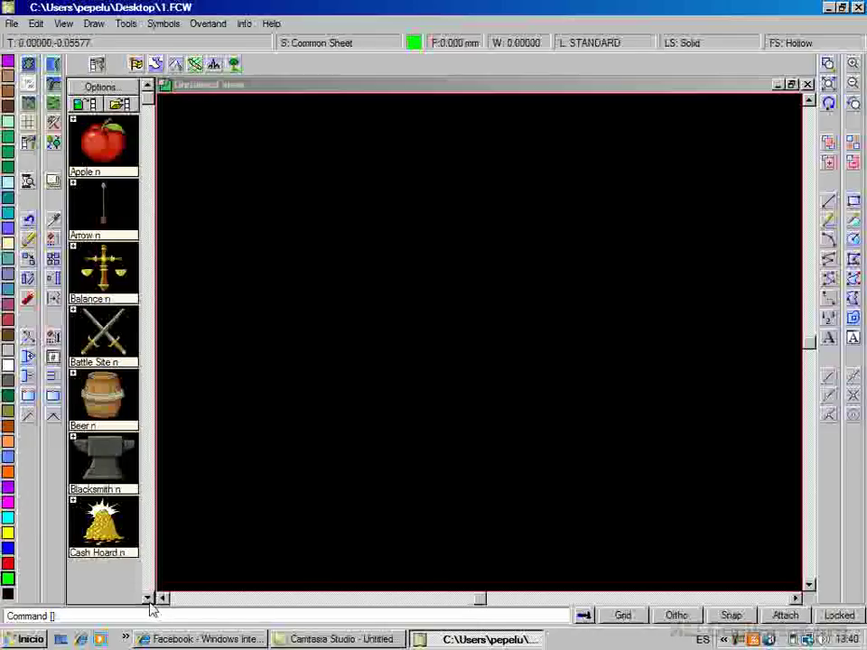
left_click_drag(147, 599, 147, 599)
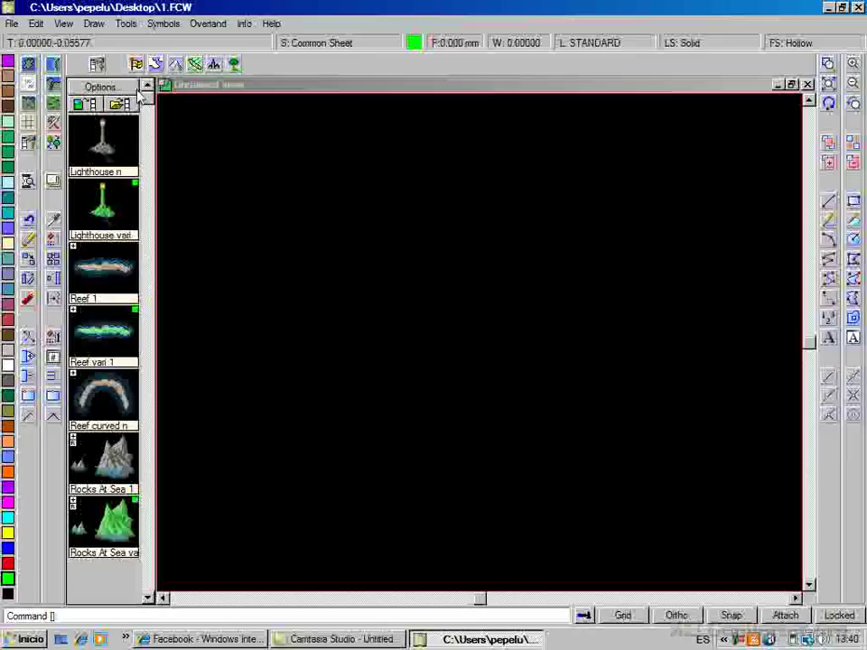
left_click_drag(147, 88, 146, 88)
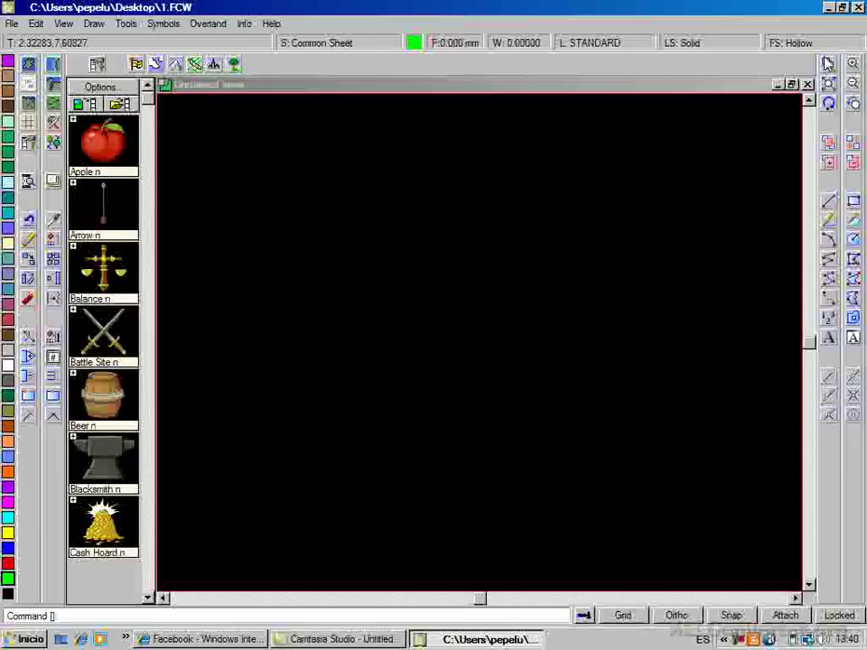
left_click(829, 105)
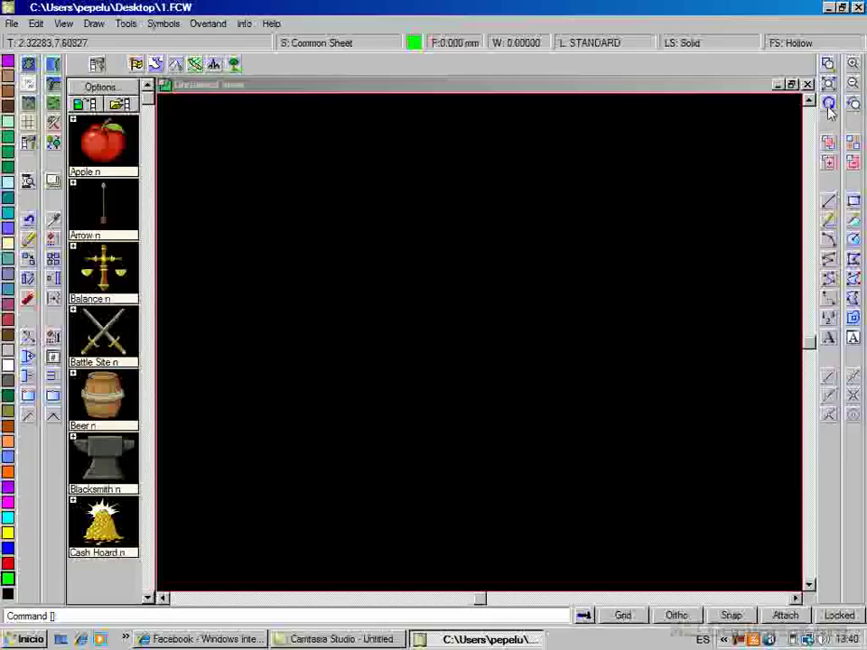